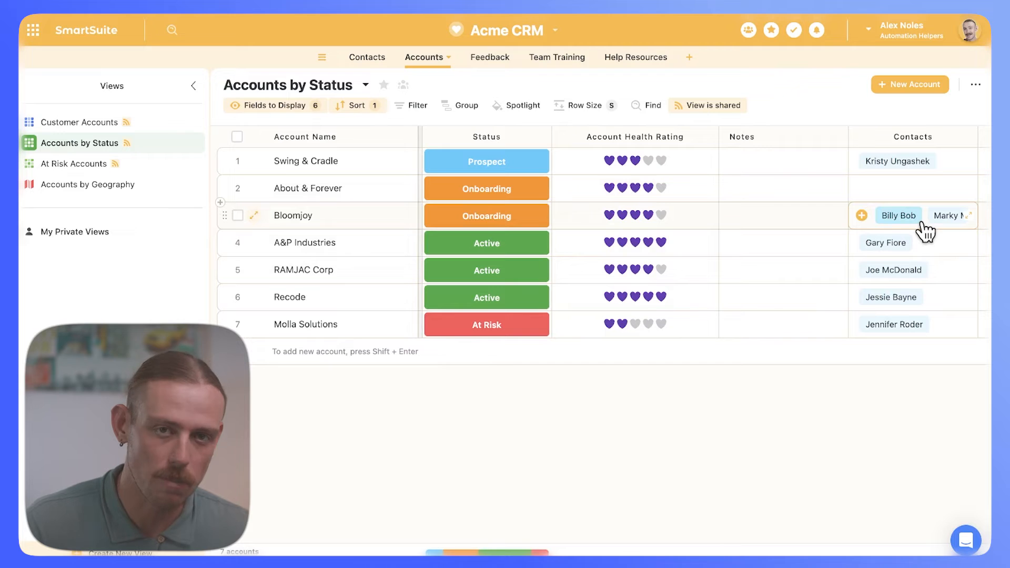
Step: View the Contacts table, return to the Accounts table and open the Acme CRM solution's automations
left_click(372, 60)
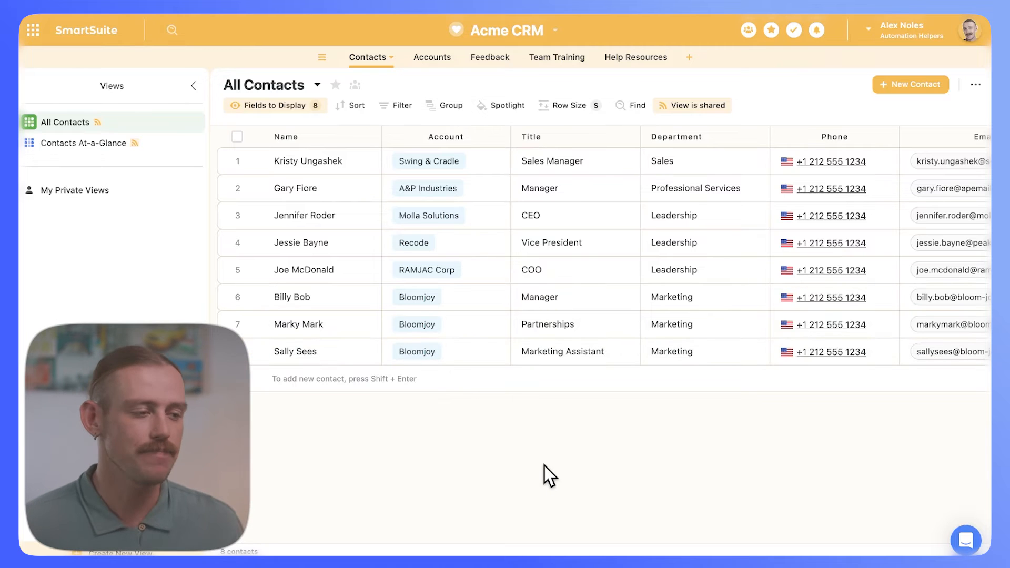
left_click(418, 59)
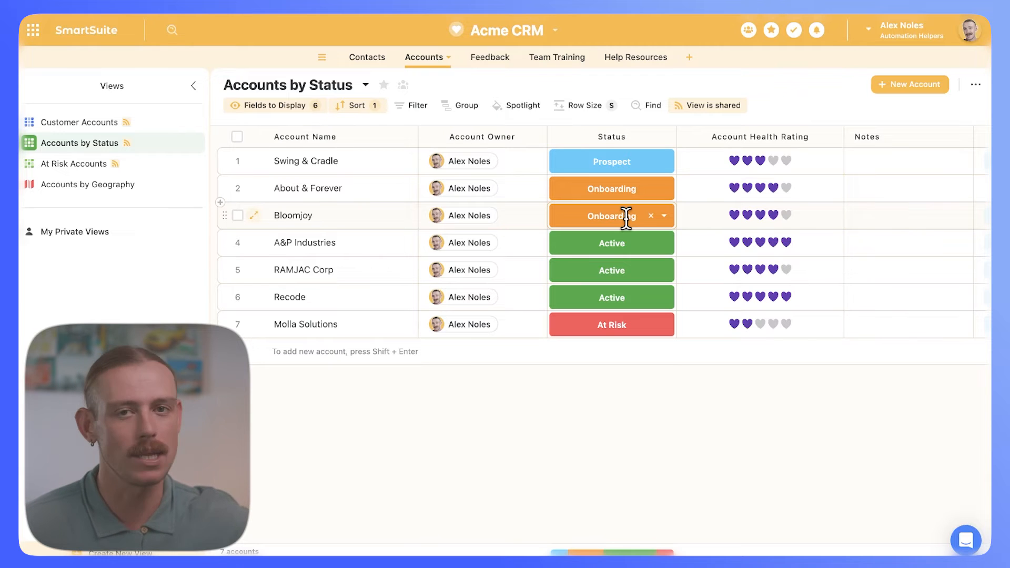
left_click(561, 30)
left_click(495, 211)
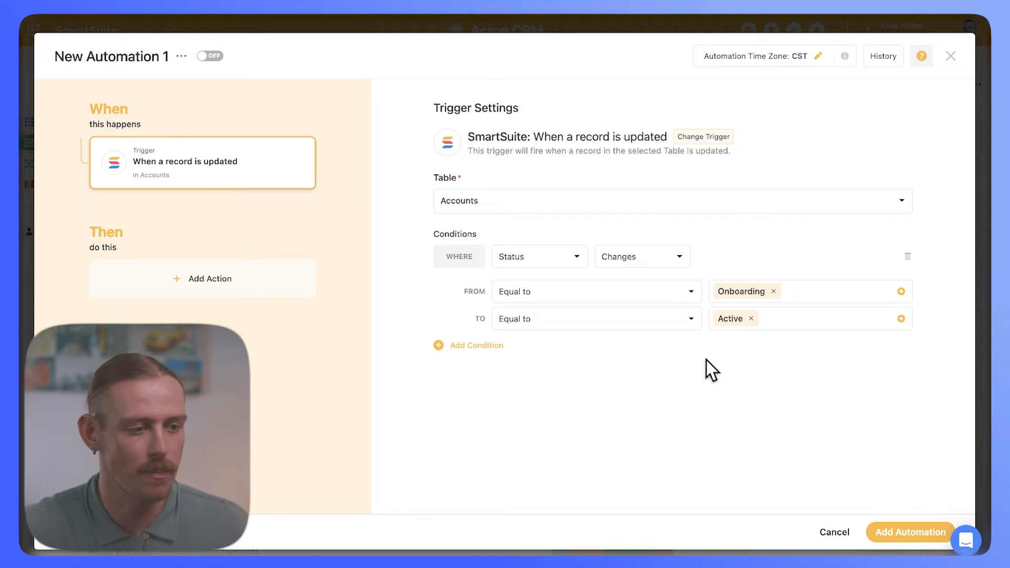
Step: Add a Find records action to the automation that searches the Contacts table of Acme CRM
left_click(217, 284)
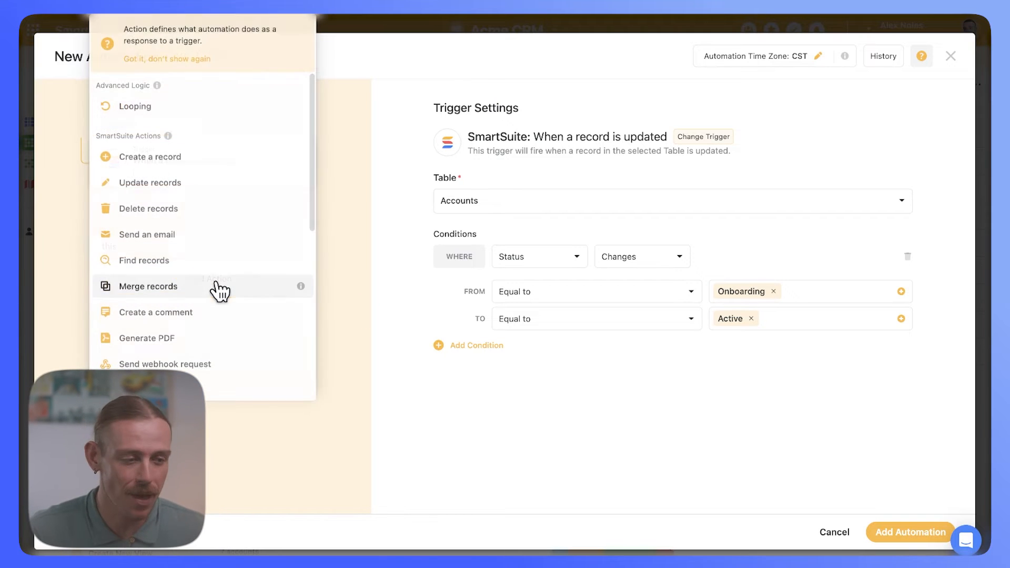
left_click(222, 260)
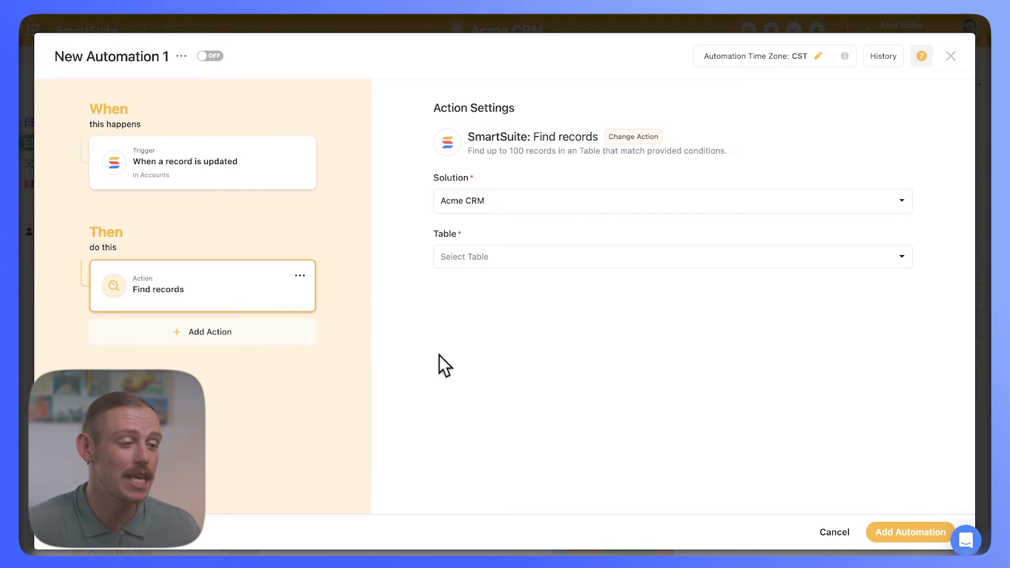
left_click(619, 258)
left_click(481, 315)
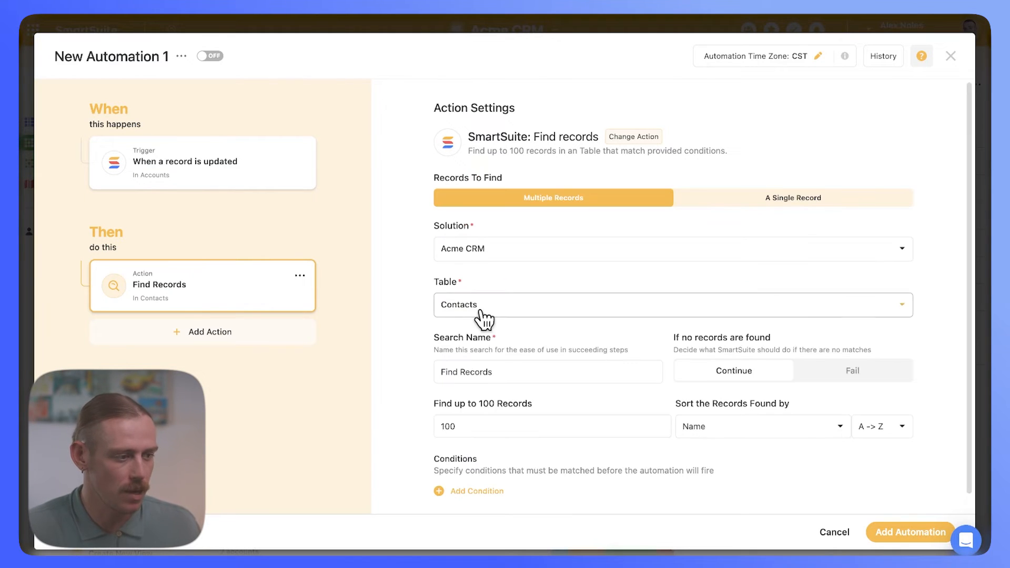
Step: Add a condition to the Find Records action requiring Account to contain the trigger's Account Name
scroll(482, 317, "down", 1)
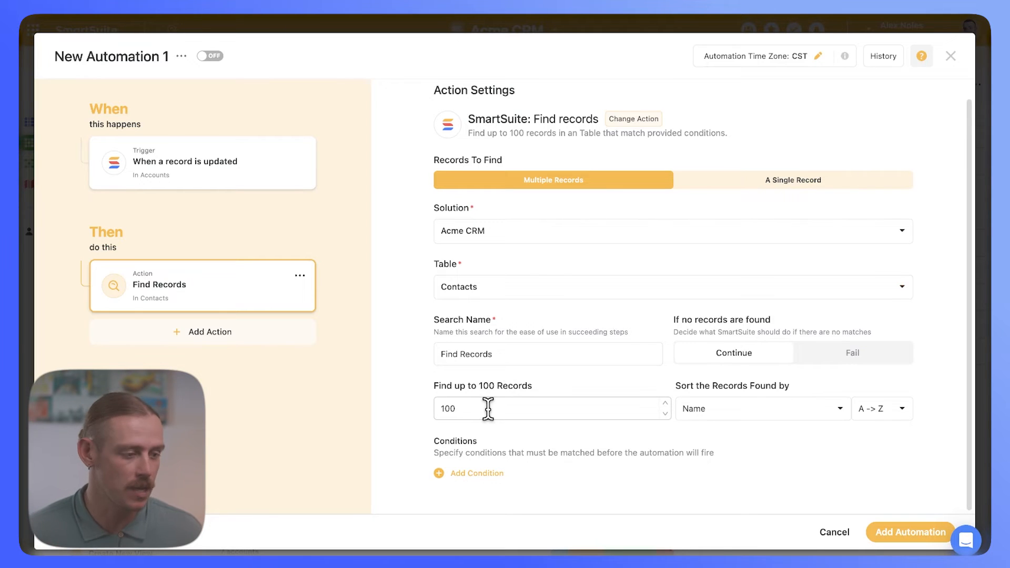
left_click(486, 474)
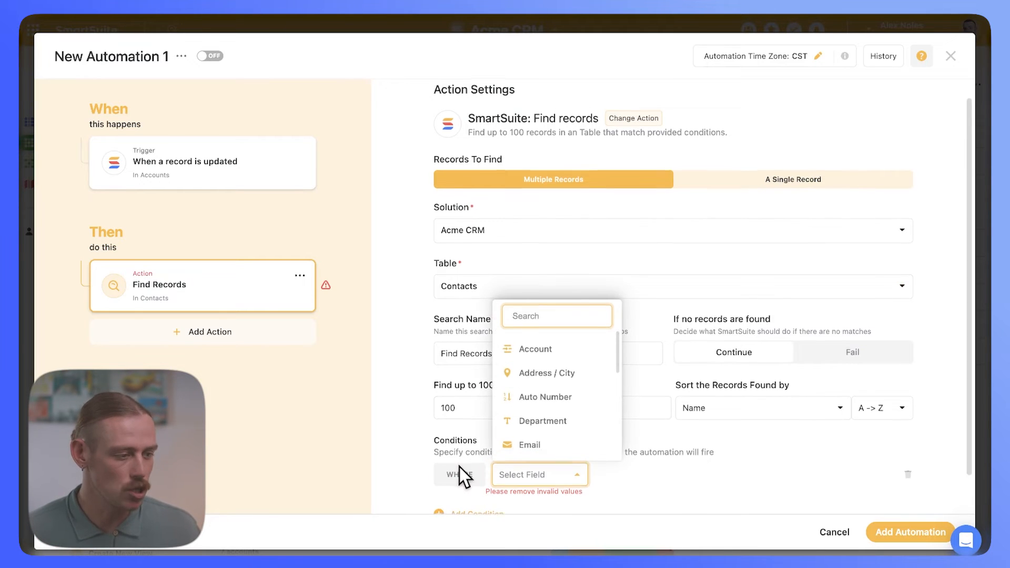
scroll(545, 457, "down", 2)
left_click(570, 319)
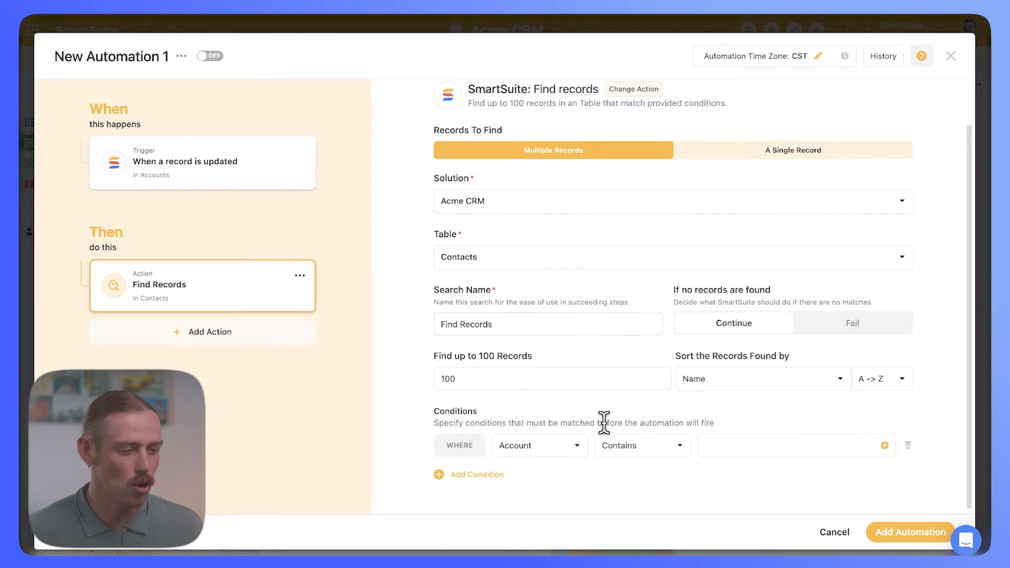
left_click(885, 446)
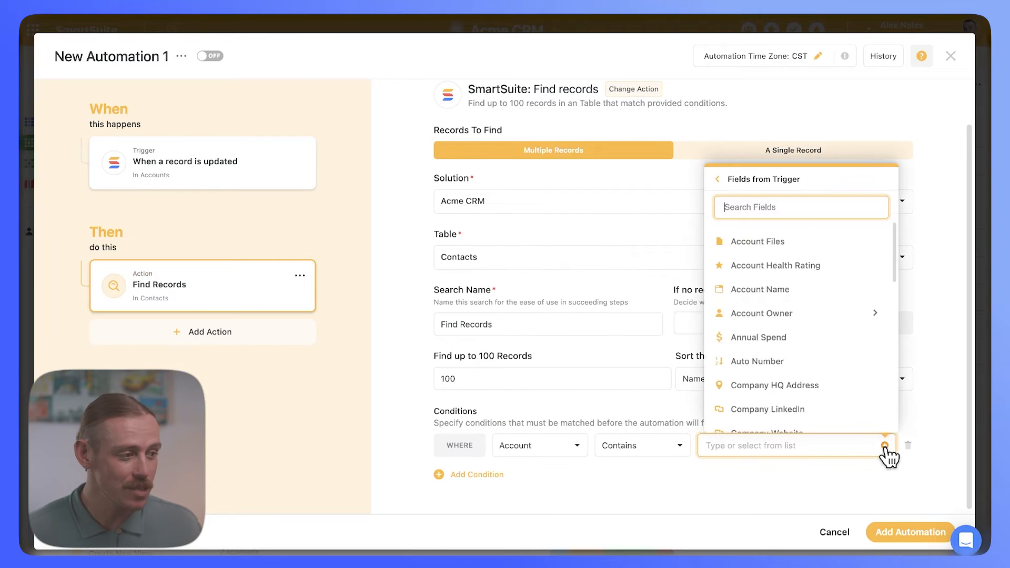
left_click(804, 293)
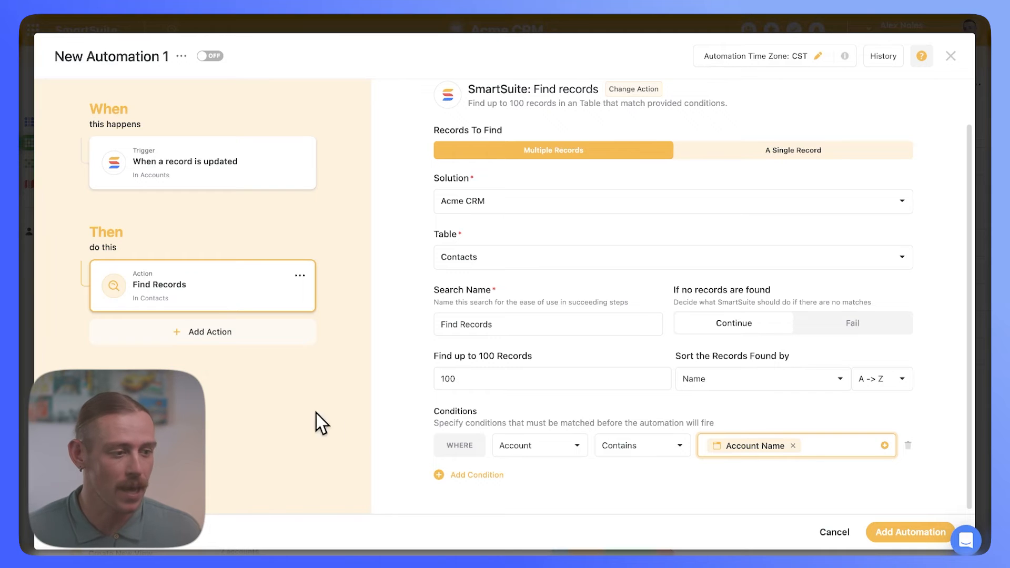
Step: Add a looping group that repeats for each item in the Find Records in Contacts list
left_click(213, 333)
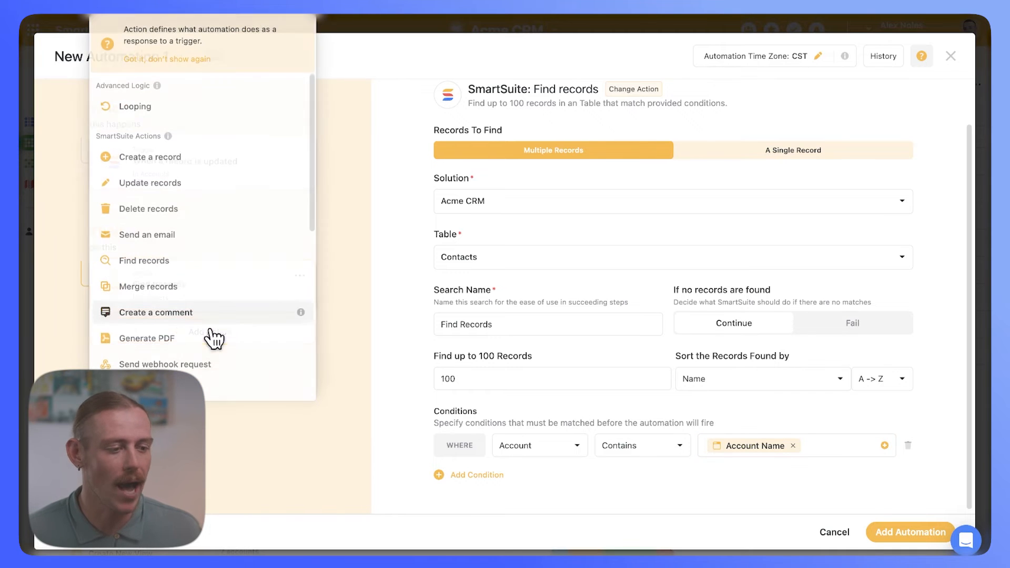
left_click(135, 106)
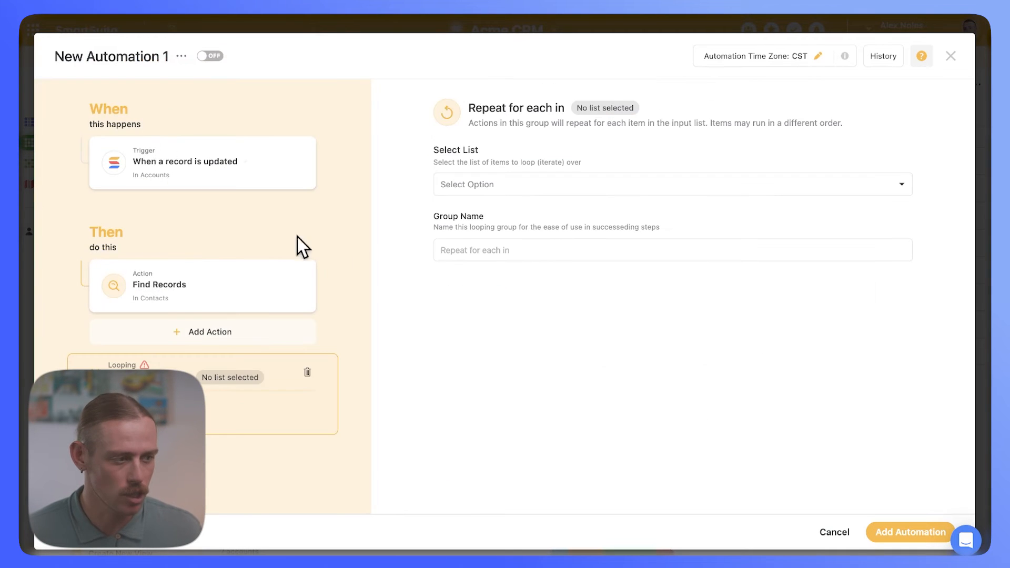
left_click(523, 191)
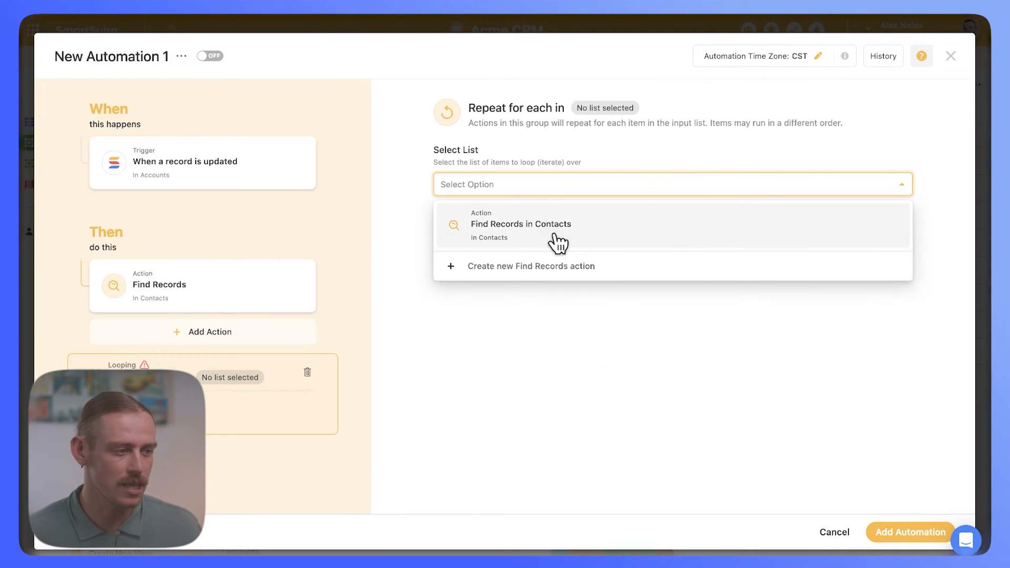
left_click(585, 235)
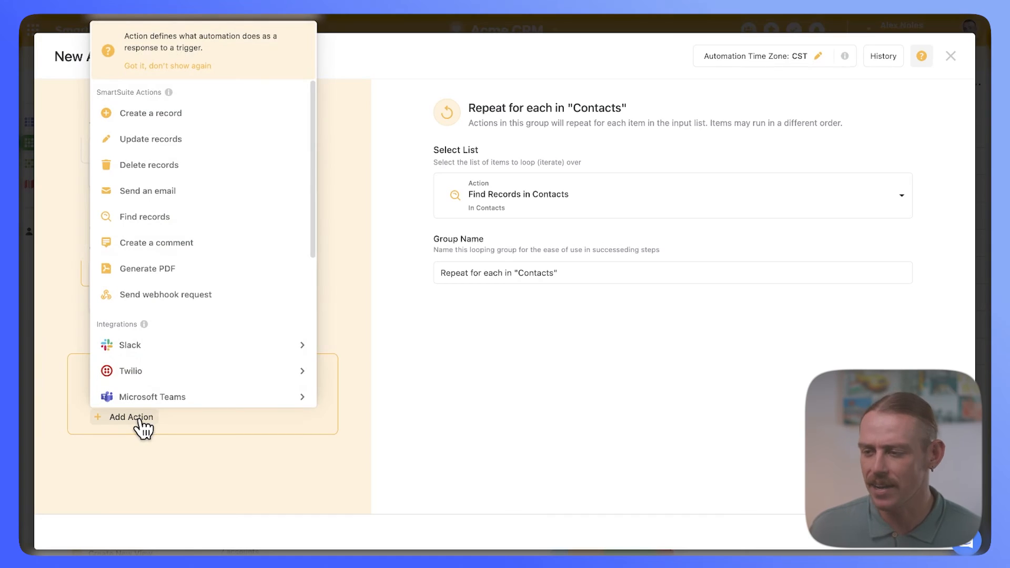
Step: Add an Update records action inside the loop for the Contacts table and check its records-to-update source
left_click(190, 142)
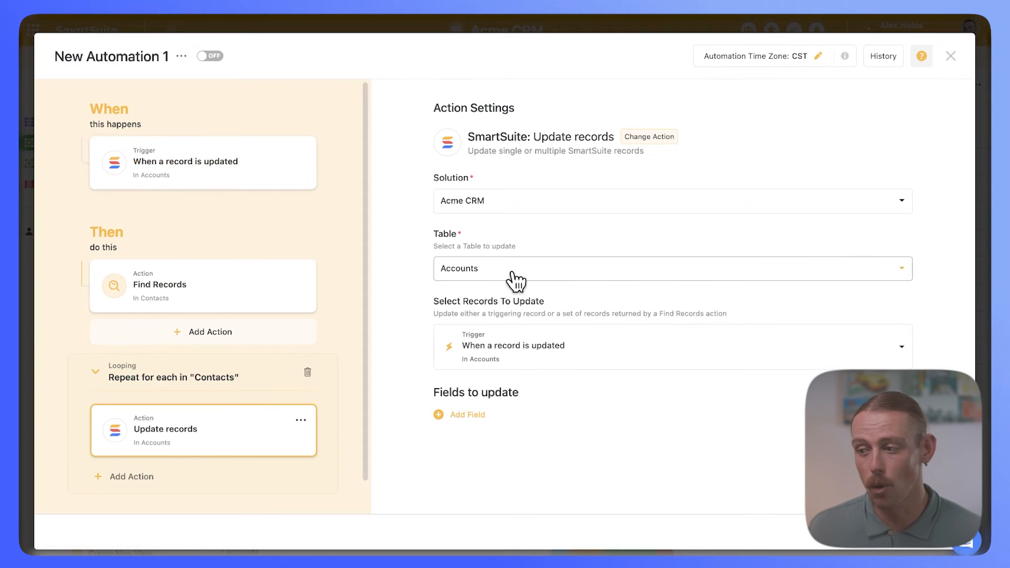
left_click(515, 281)
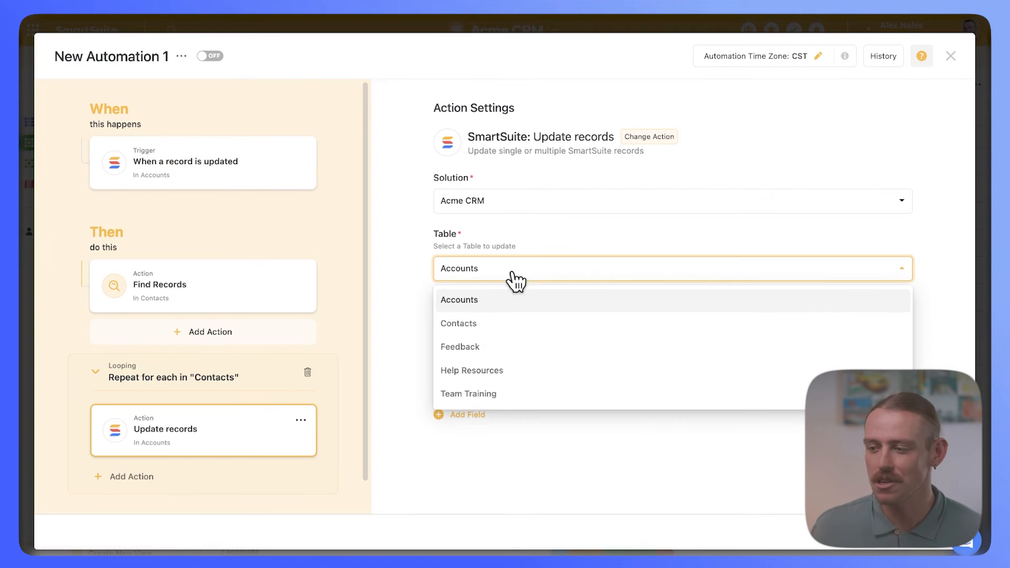
left_click(493, 335)
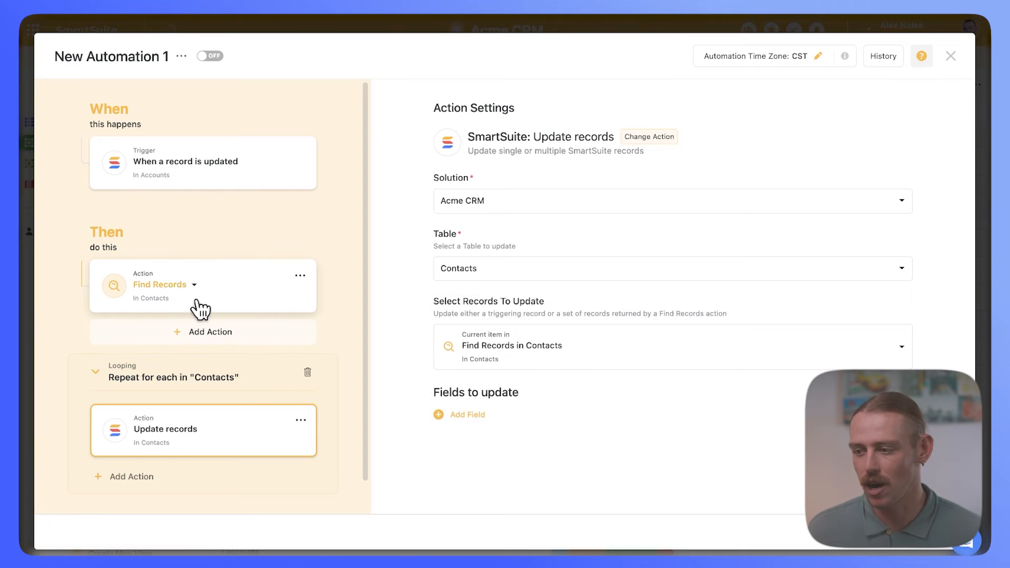
left_click(462, 357)
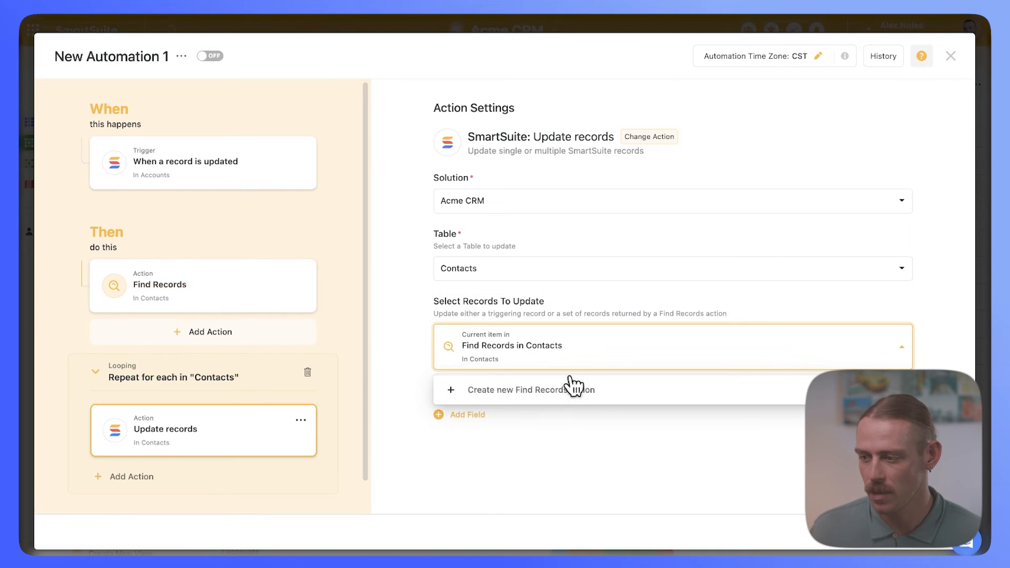
left_click(651, 450)
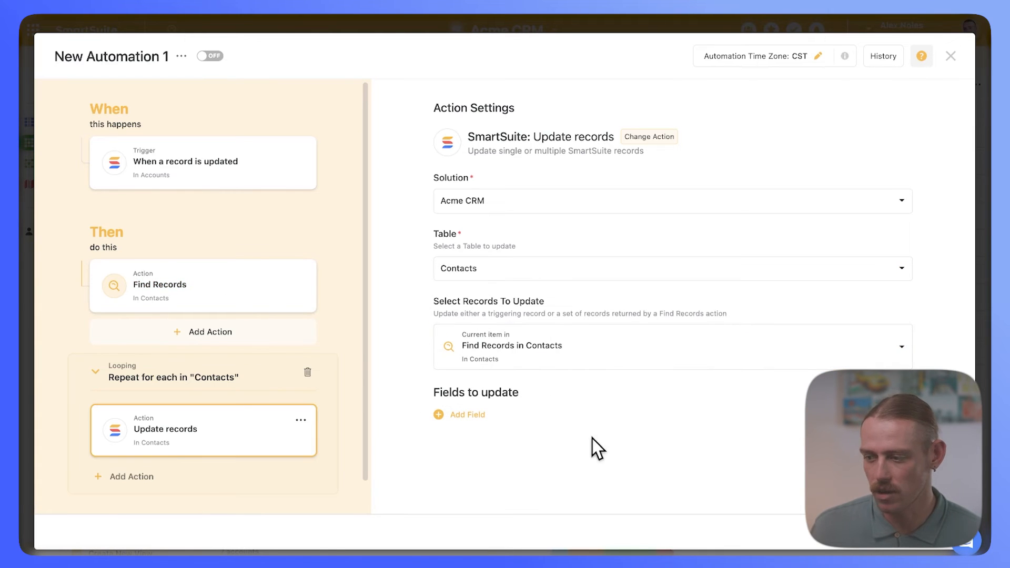
Step: Make the update action replace the contact's Status field with Active and save the automation
left_click(458, 416)
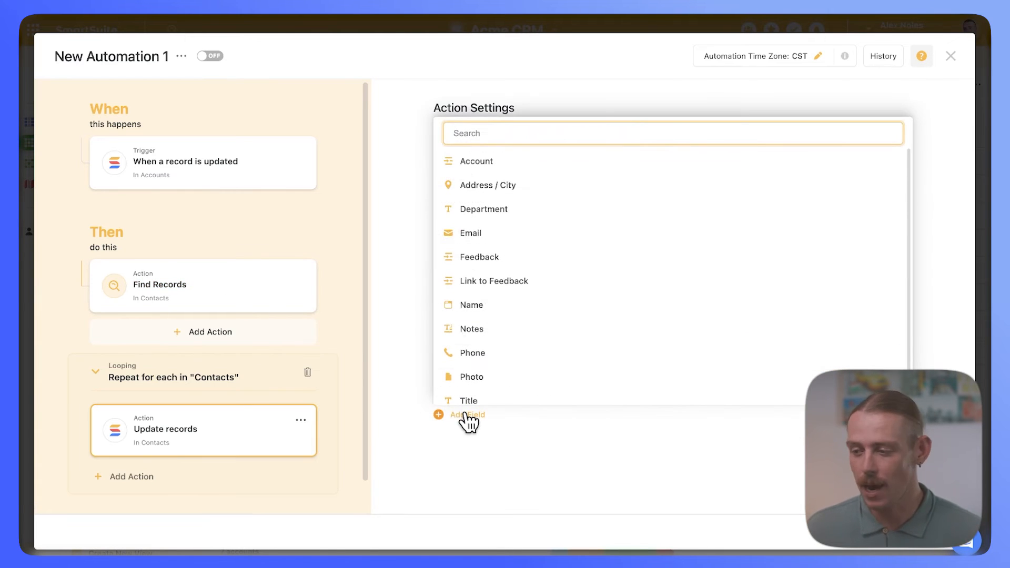
type("stat")
left_click(492, 469)
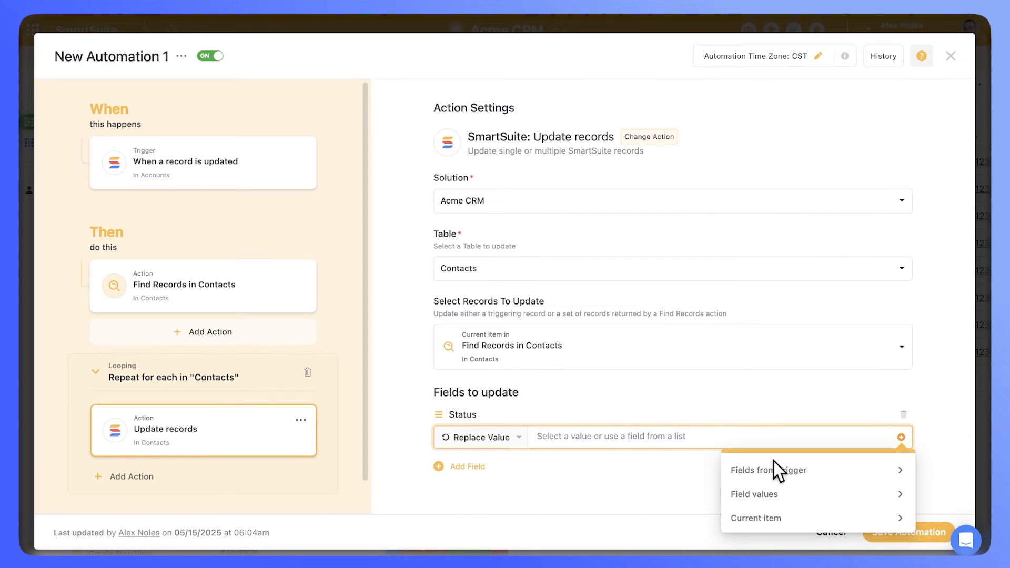
left_click(829, 496)
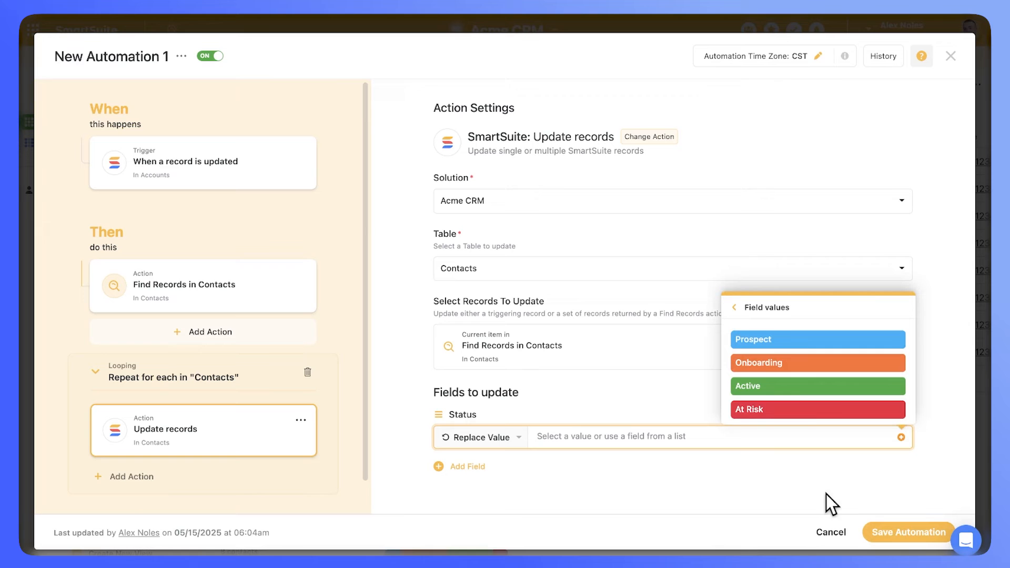
left_click(812, 392)
left_click(894, 532)
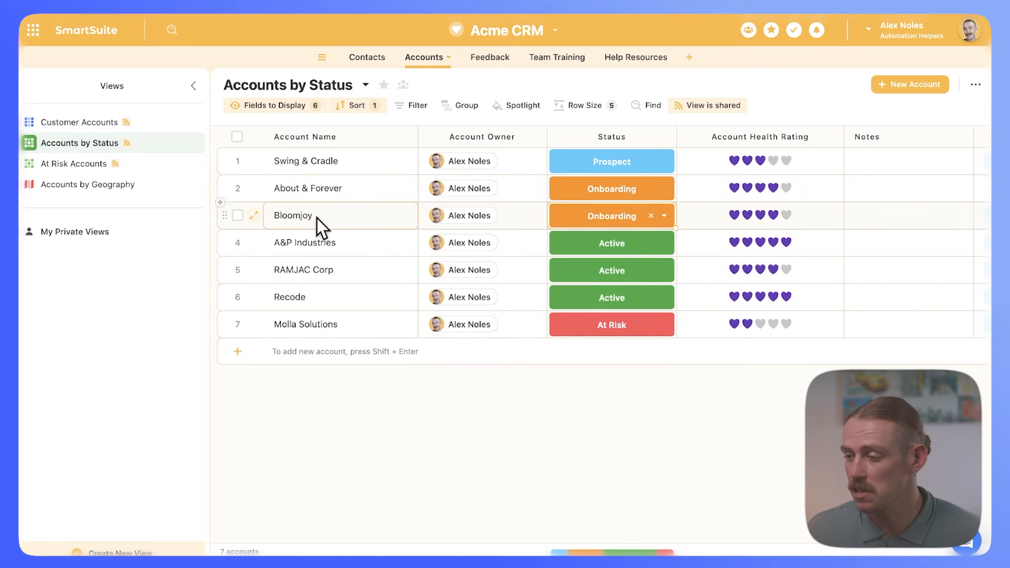
Step: Change the Bloomjoy account's status to Active and open the Contacts table to check the result
left_click(669, 216)
left_click(610, 298)
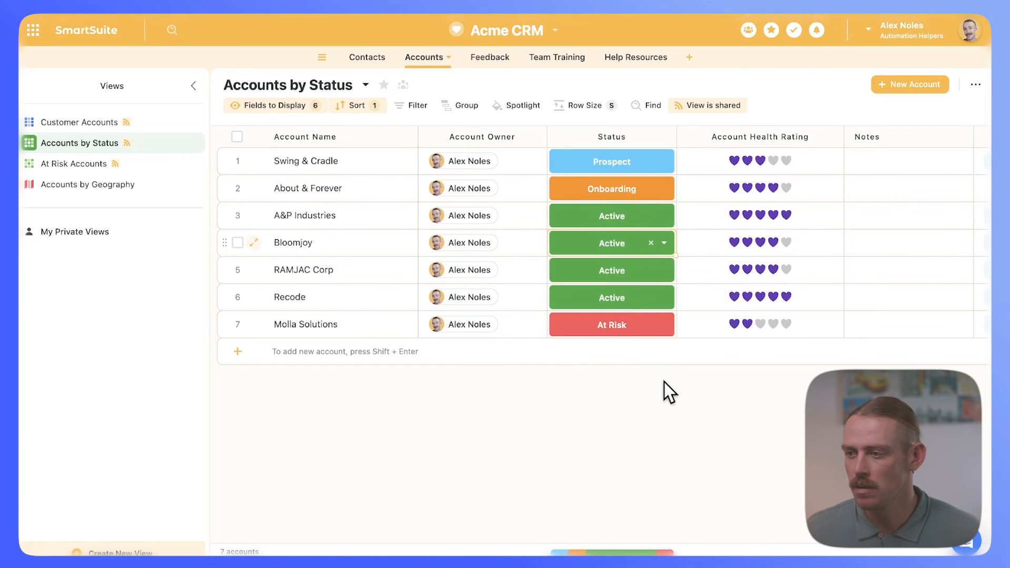
left_click(369, 58)
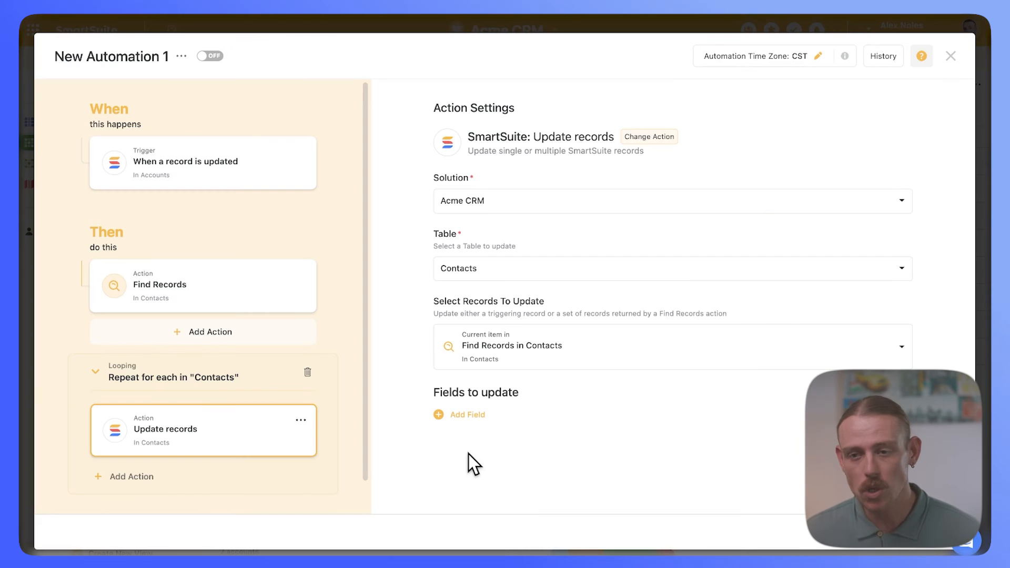
Step: Add a Gmail Send an email action inside the Contacts loop and start adding another action
scroll(316, 397, "down", 1)
left_click(129, 462)
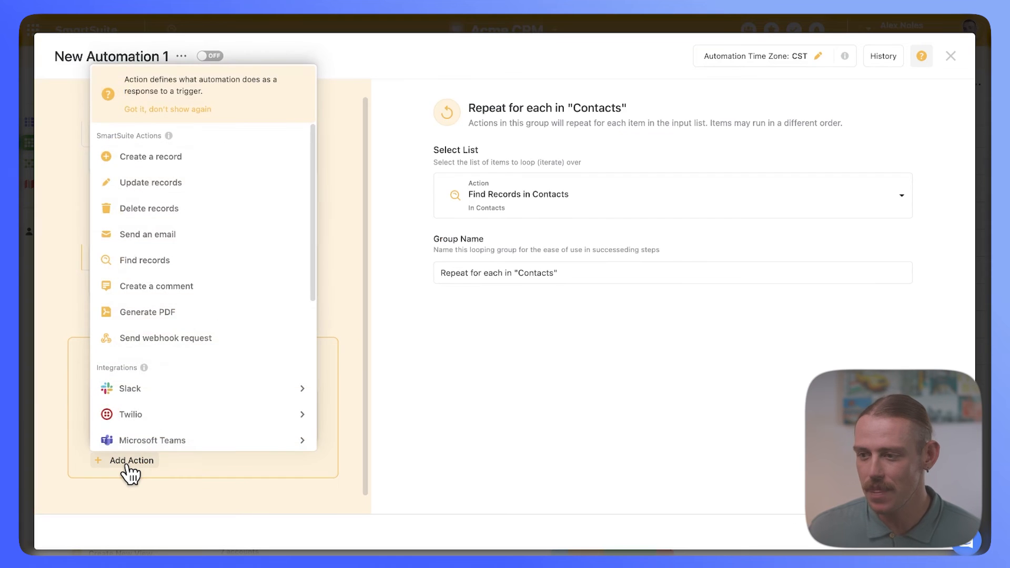
scroll(162, 388, "down", 3)
mouse_move(174, 356)
left_click(337, 356)
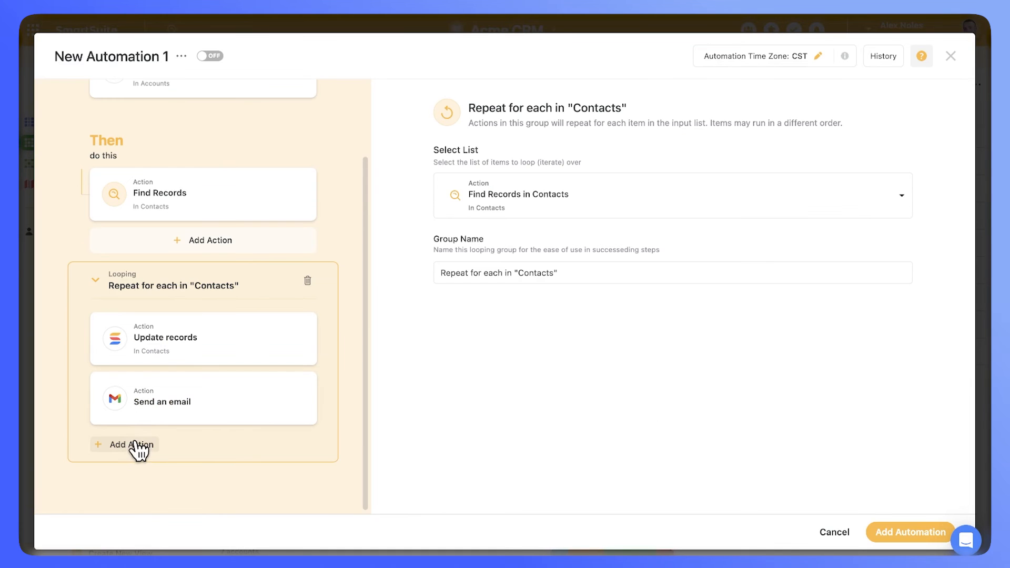
left_click(135, 445)
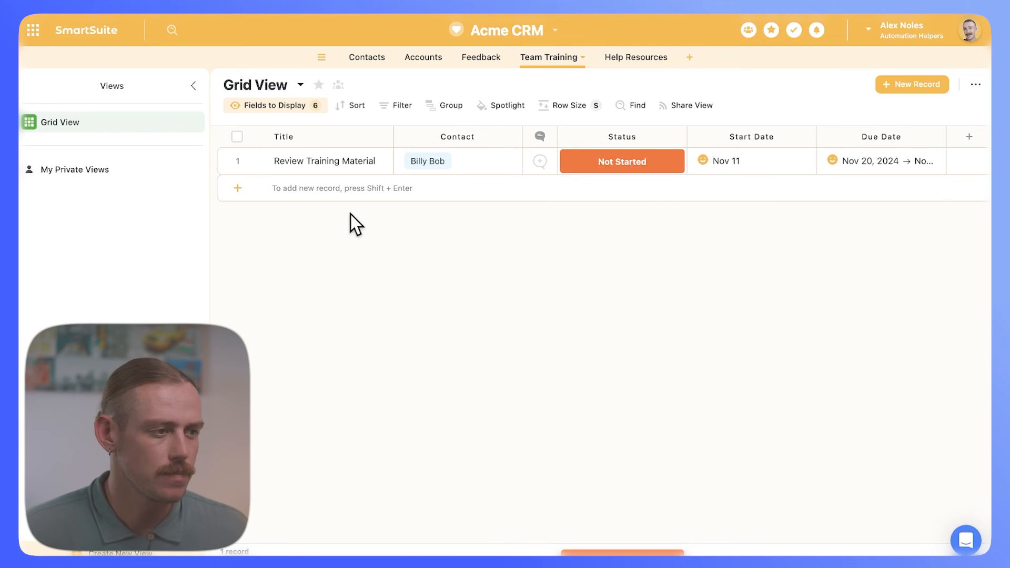
Step: Open New Automation 1 from the Acme CRM solution's automations for editing
left_click(555, 30)
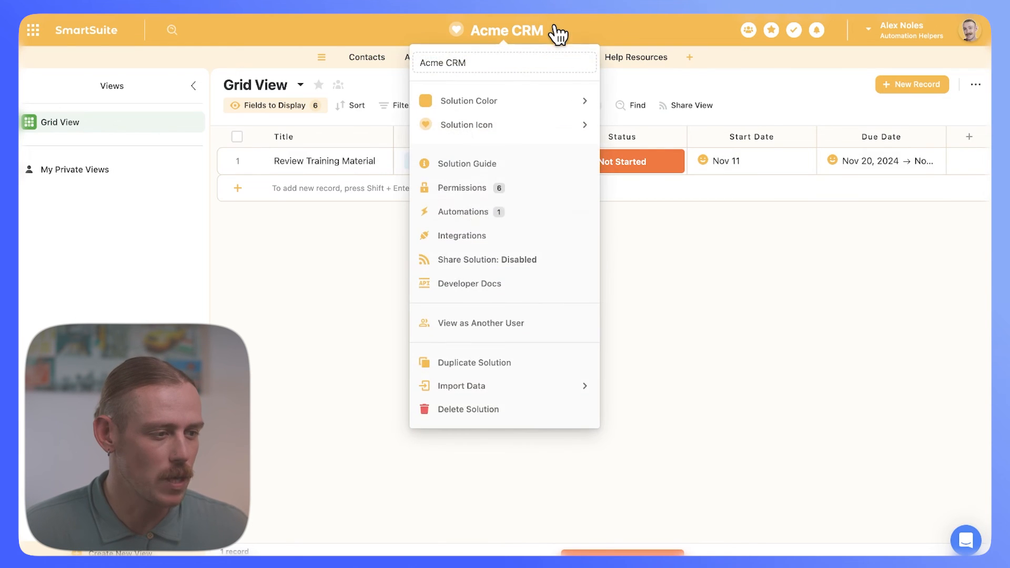
left_click(477, 213)
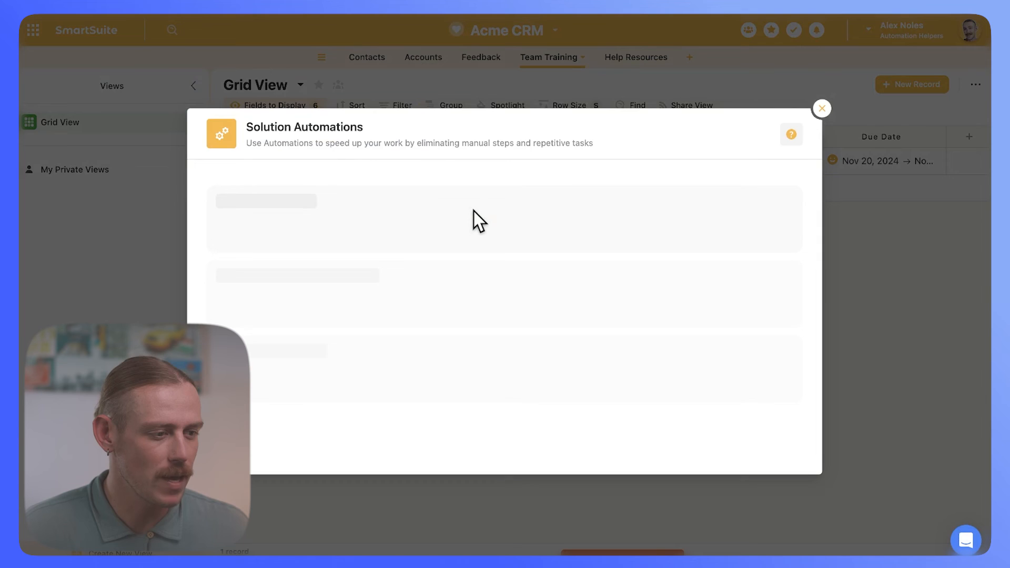
left_click(468, 193)
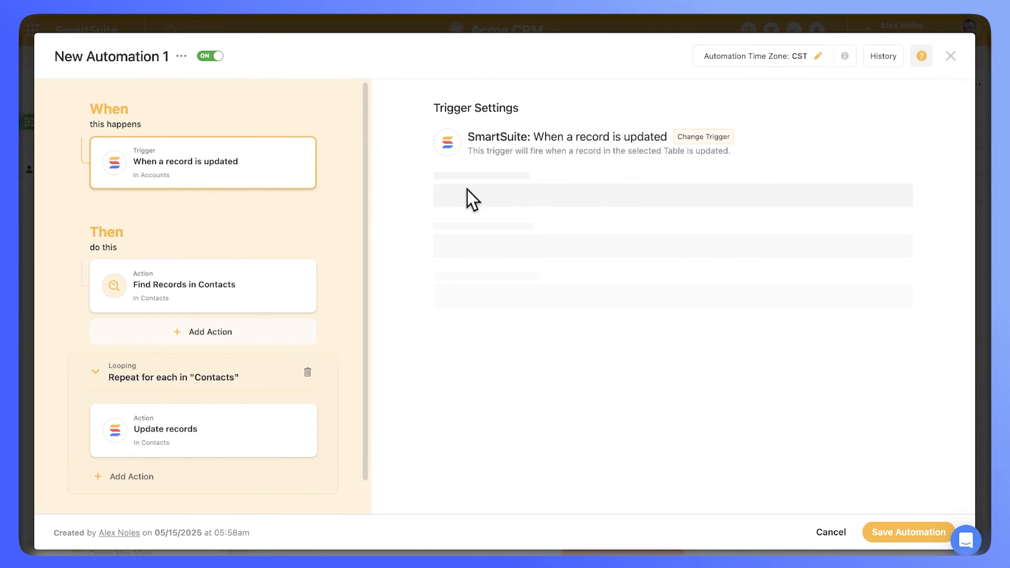
Step: Add a Create a record action for the Team Training table inside the loop and include its Title field
left_click(202, 476)
left_click(192, 174)
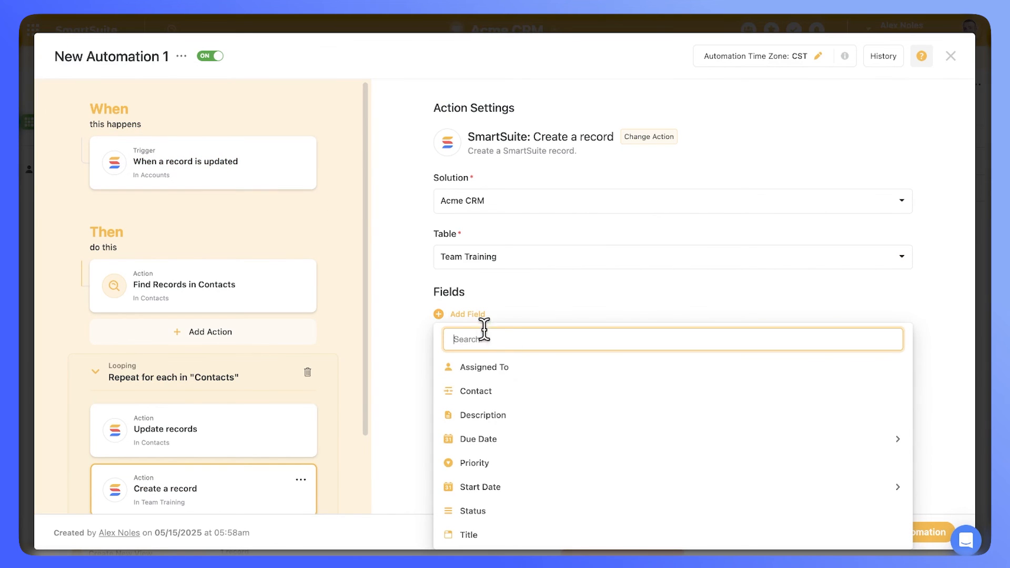
left_click(470, 535)
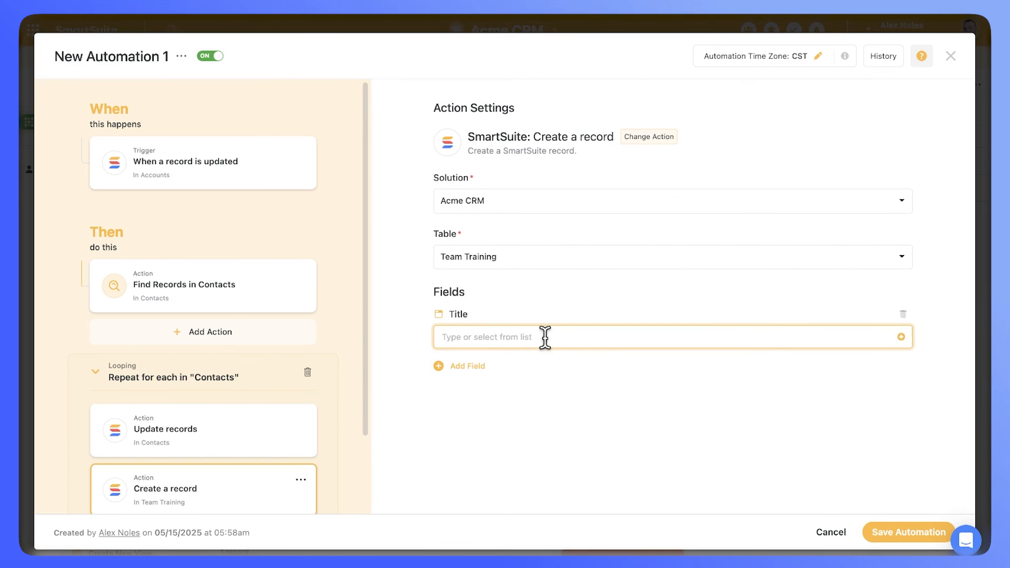